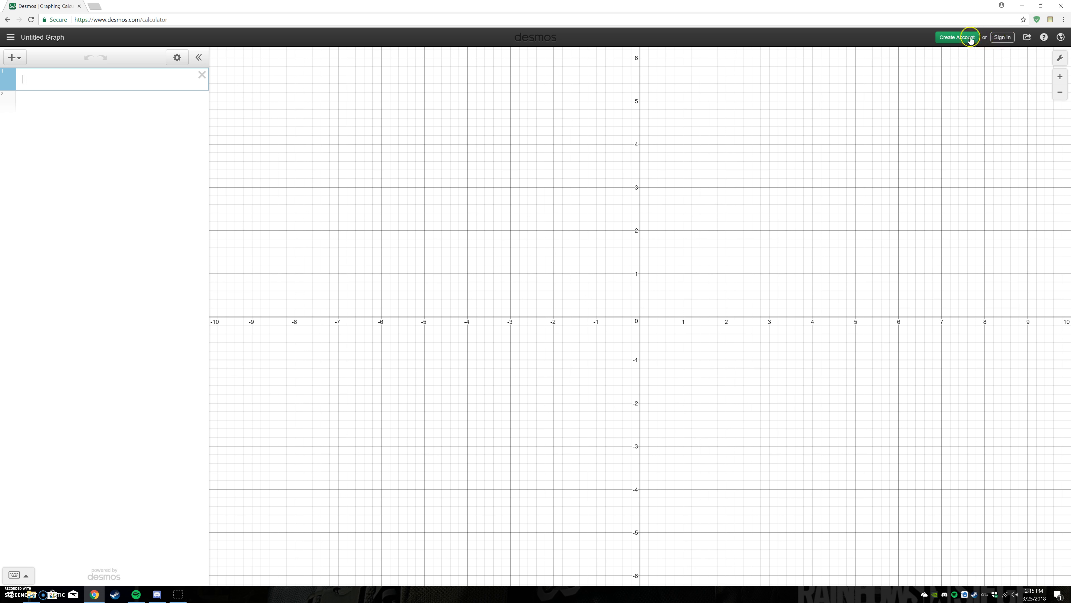
# - View the account sign-in options and close the dialog without signing in
pyautogui.click(1004, 38)
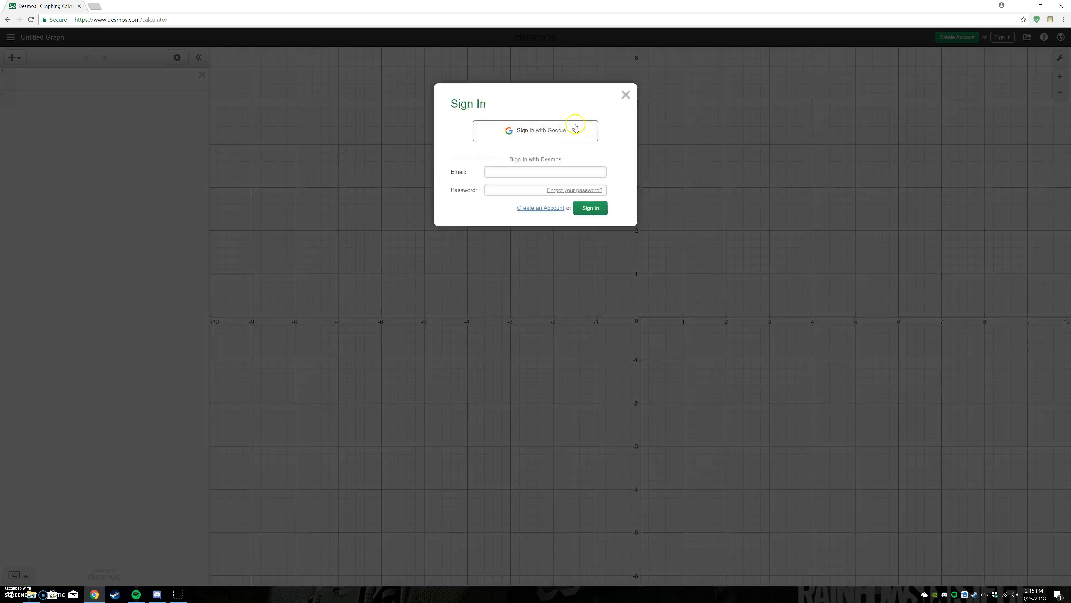
pyautogui.click(626, 95)
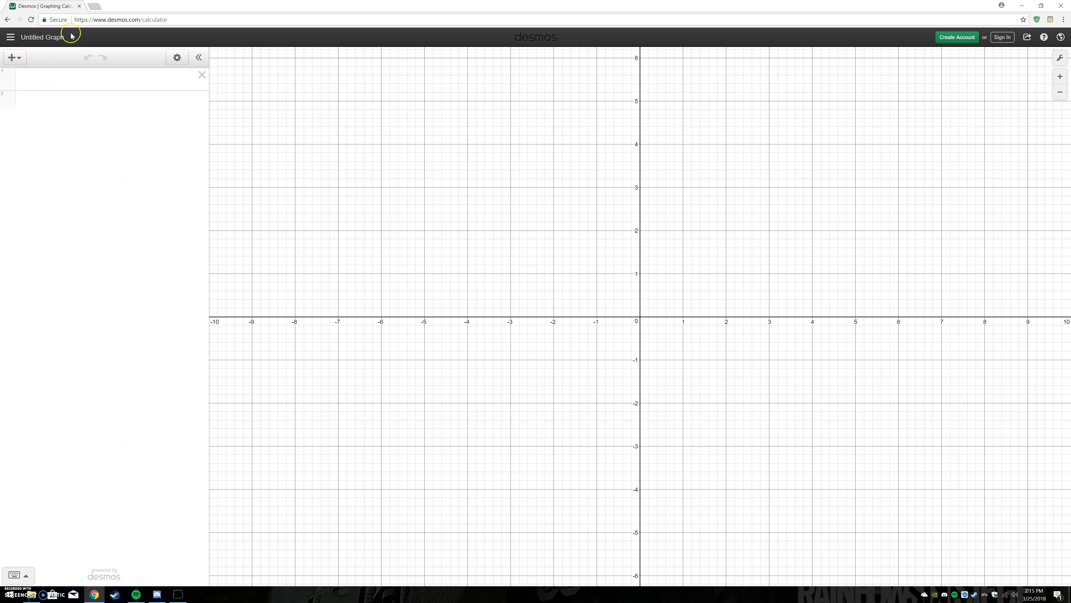
# - Add two more blank expression lines to the expression list
pyautogui.click(18, 58)
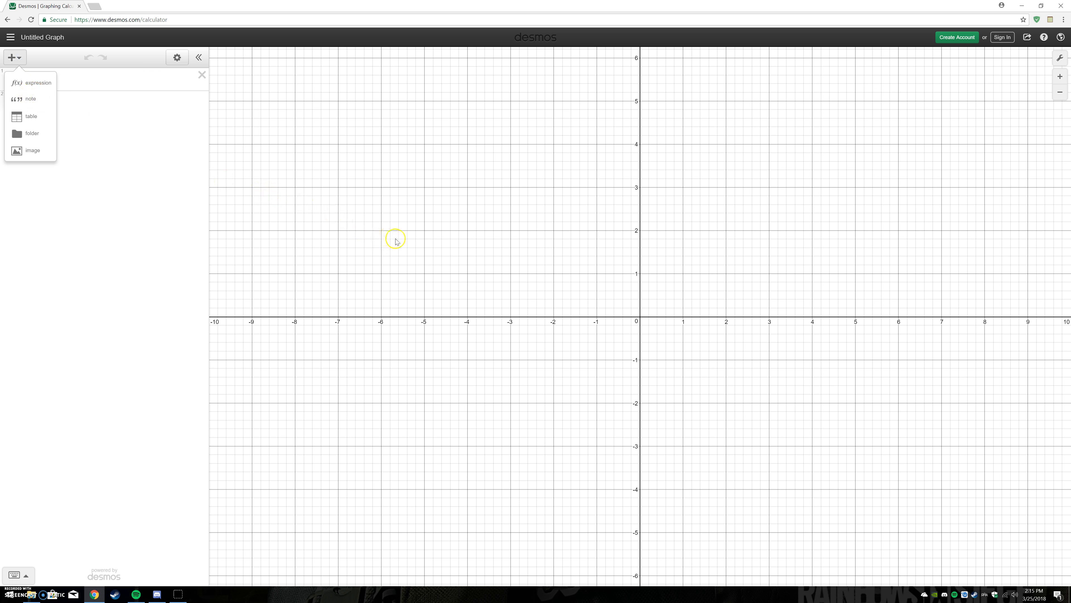
pyautogui.click(43, 84)
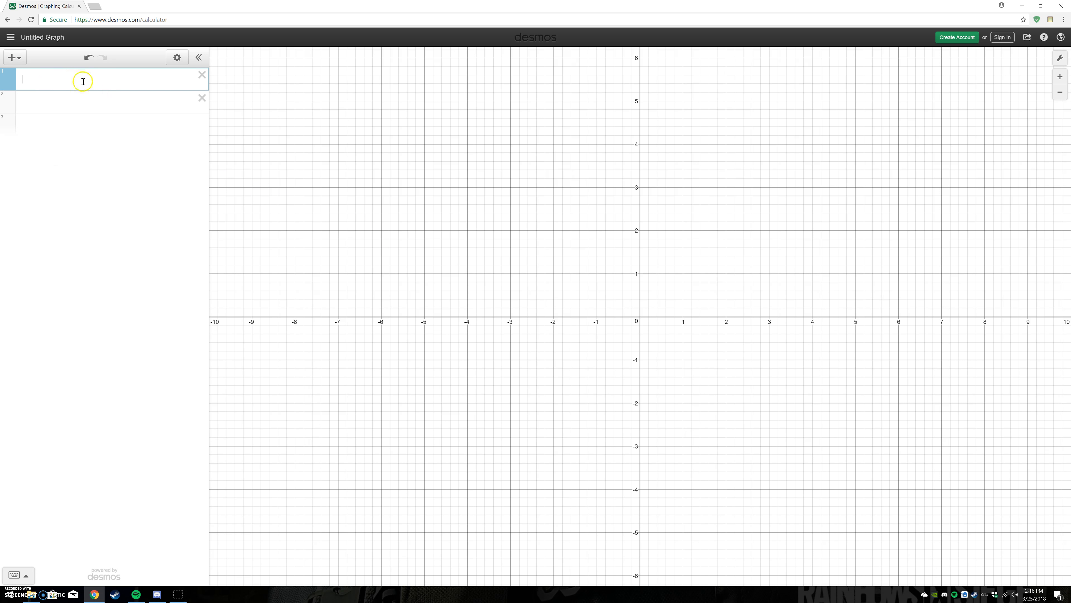
pyautogui.click(13, 58)
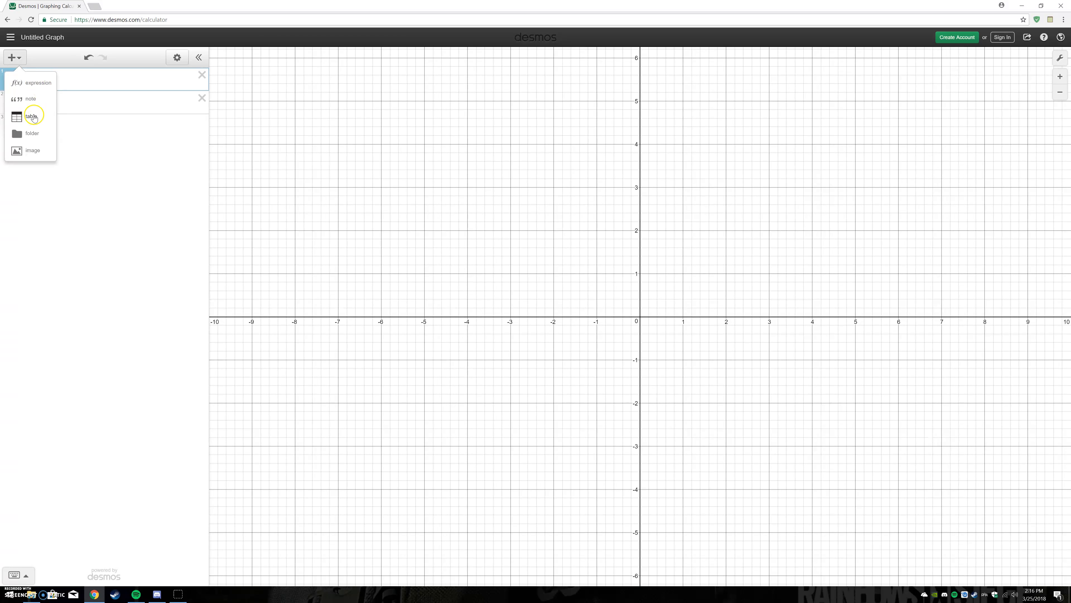
pyautogui.click(39, 85)
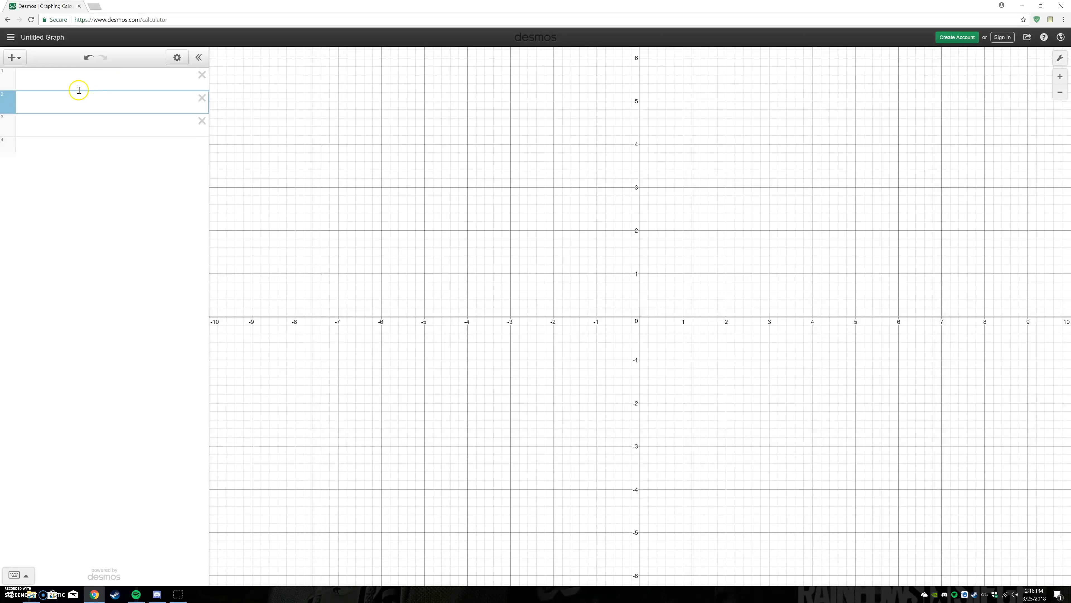
# - Graph the linear equation y = 3x + 5 on the first expression line
pyautogui.click(71, 81)
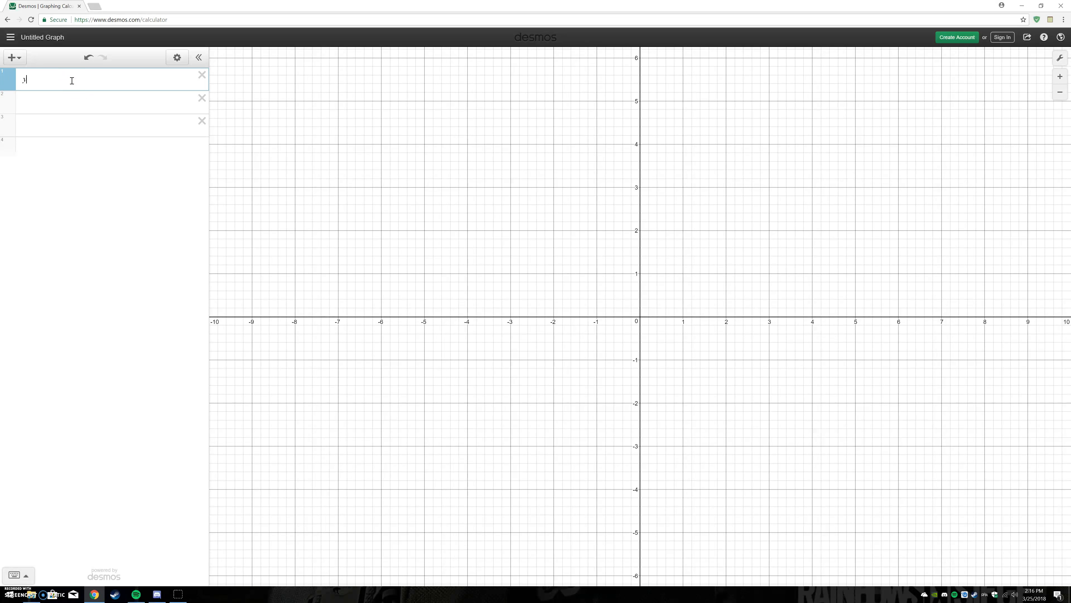
pyautogui.write('y = 3')
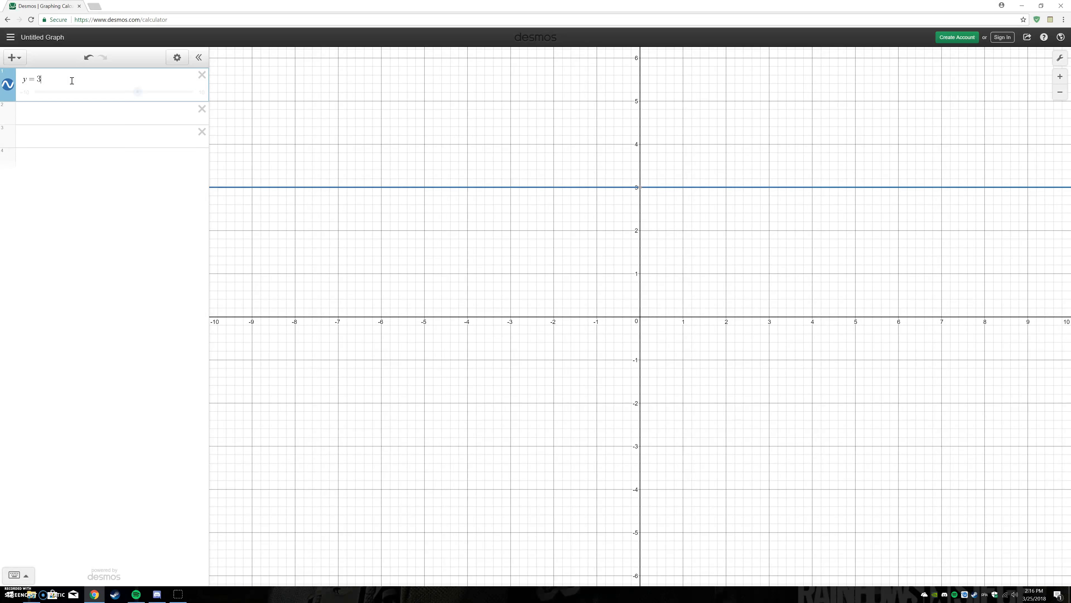
pyautogui.write('x + 5')
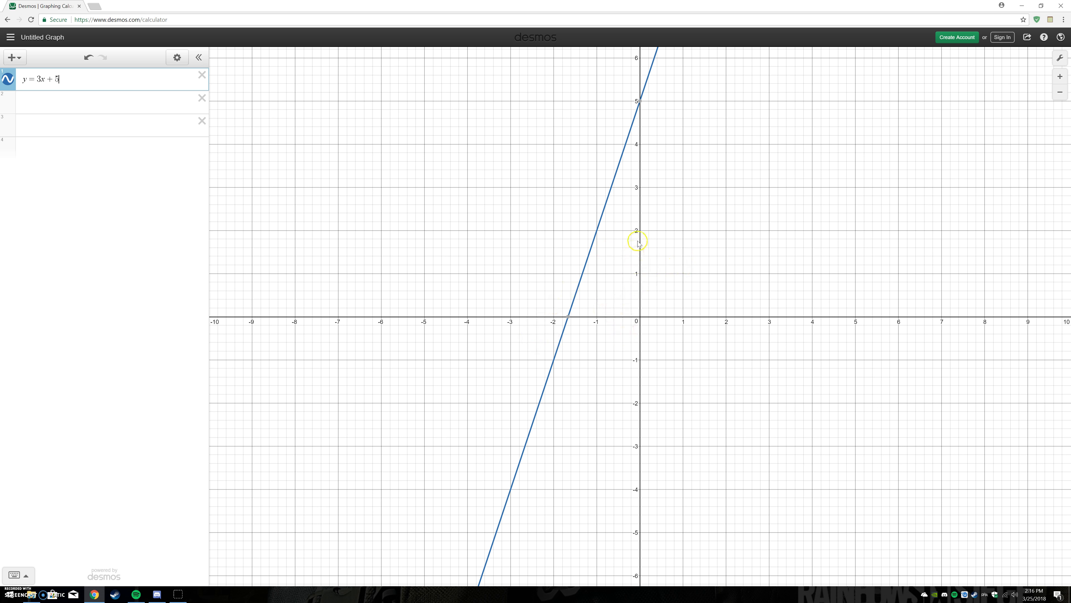
pyautogui.moveTo(641, 106)
# - Replace the equation on the first line with (3/5)x + (6/5)y = 5, using stacked fractions as coefficients
pyautogui.press('BackSpace')
pyautogui.press('BackSpace')
pyautogui.press('BackSpace')
pyautogui.press('BackSpace')
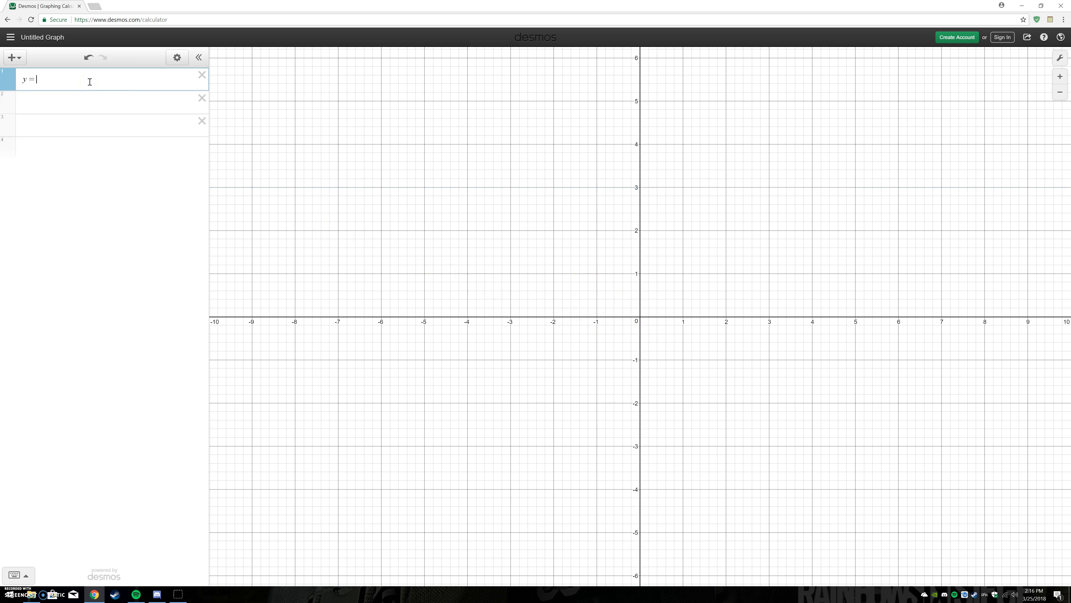
pyautogui.press('BackSpace')
pyautogui.write('3/5')
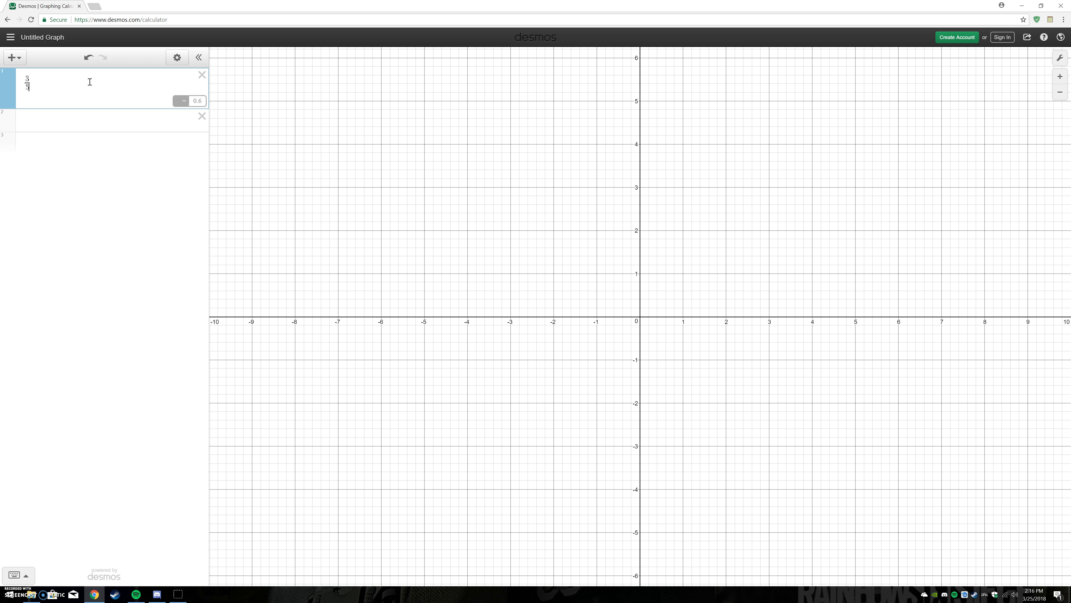
pyautogui.press('Right')
pyautogui.write('x+')
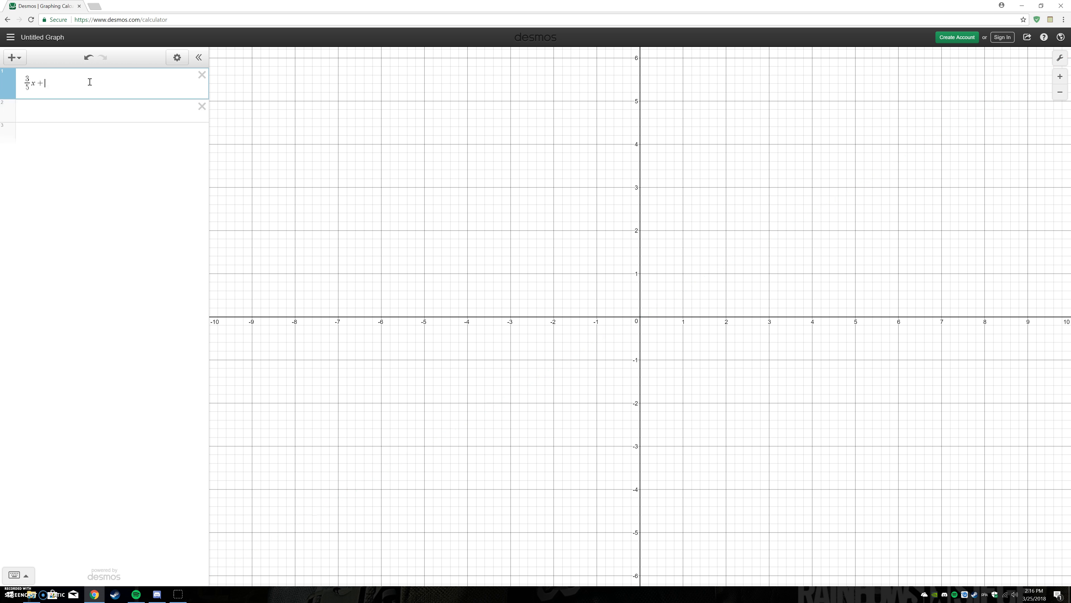
pyautogui.write('6')
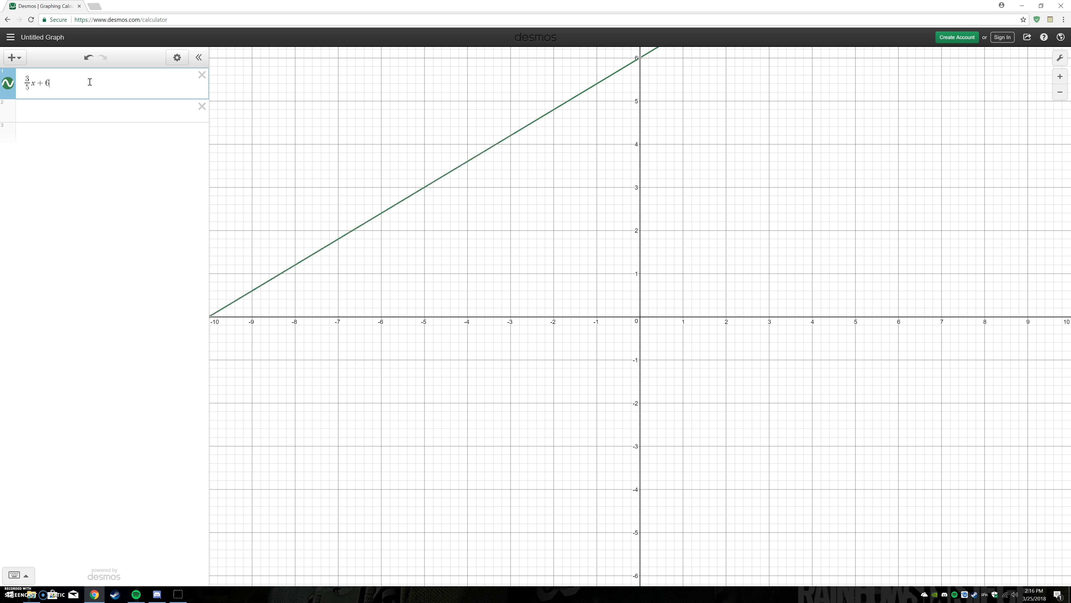
pyautogui.write('/5')
pyautogui.press('Right')
pyautogui.write('y')
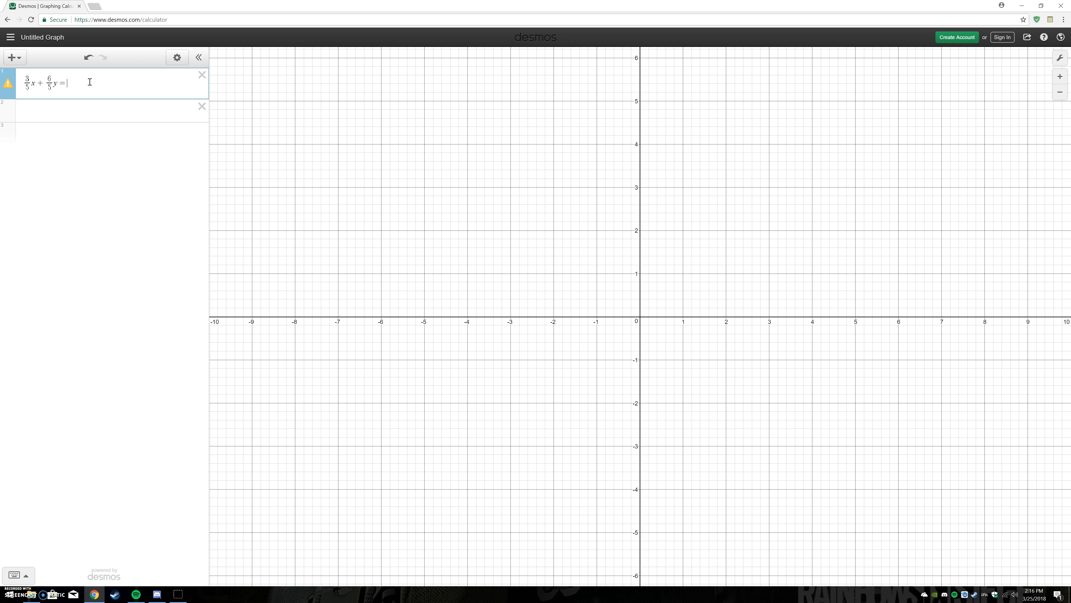
pyautogui.write('=5')
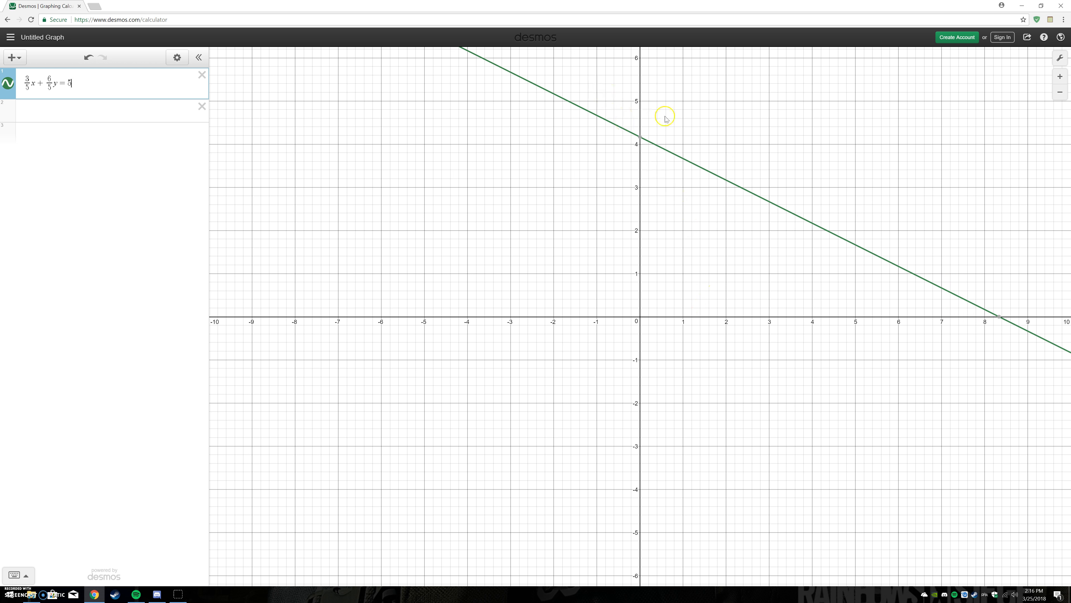
pyautogui.moveTo(1000, 317)
# - Delete the fractional equation and insert an x₁/y₁ table in the expression list
pyautogui.click(70, 116)
pyautogui.click(202, 74)
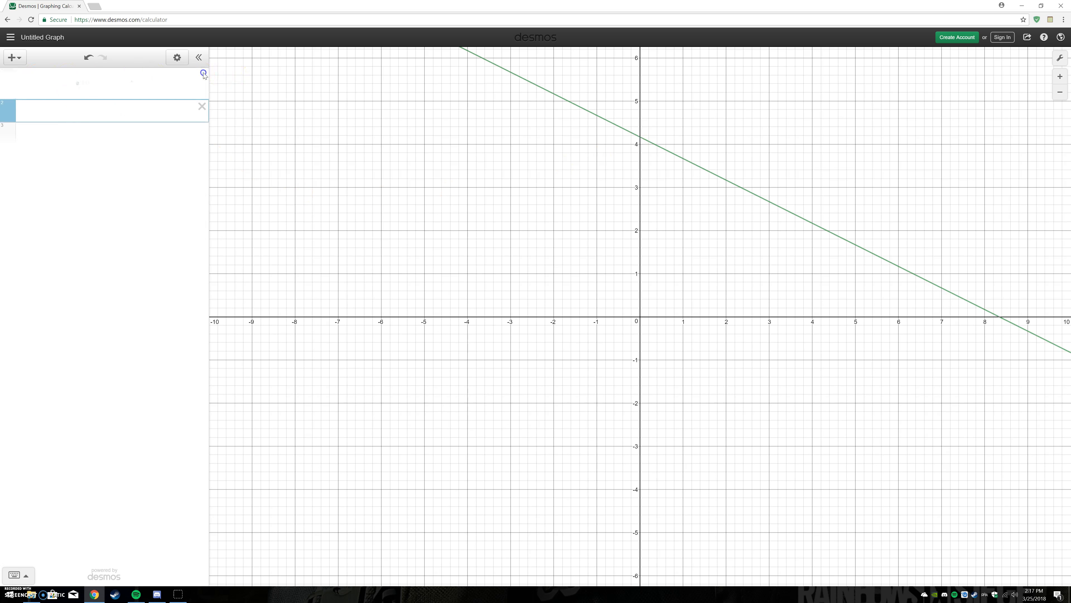
pyautogui.click(11, 59)
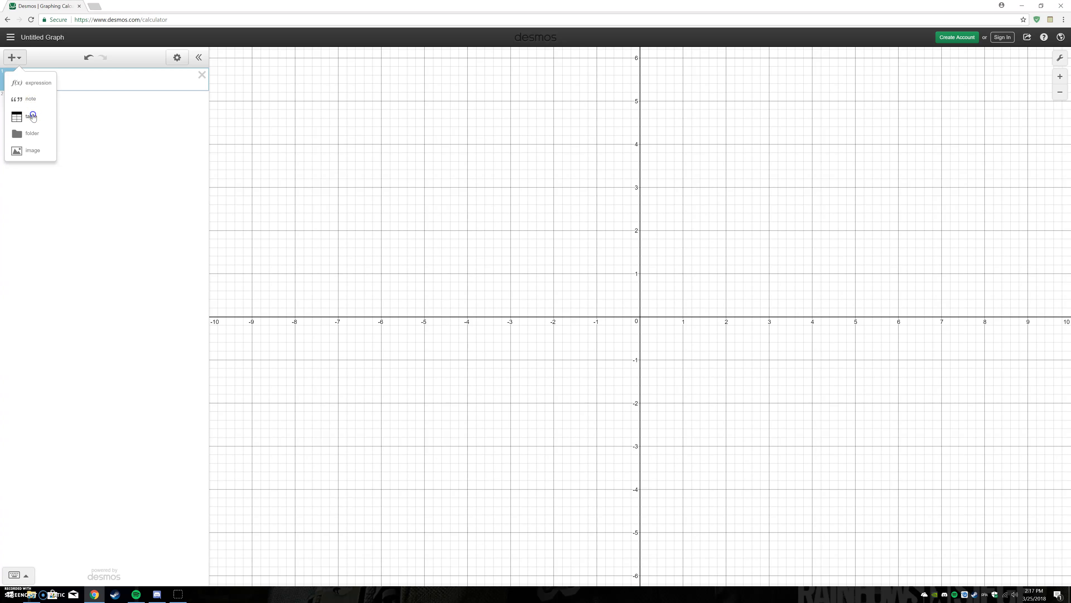
pyautogui.click(33, 106)
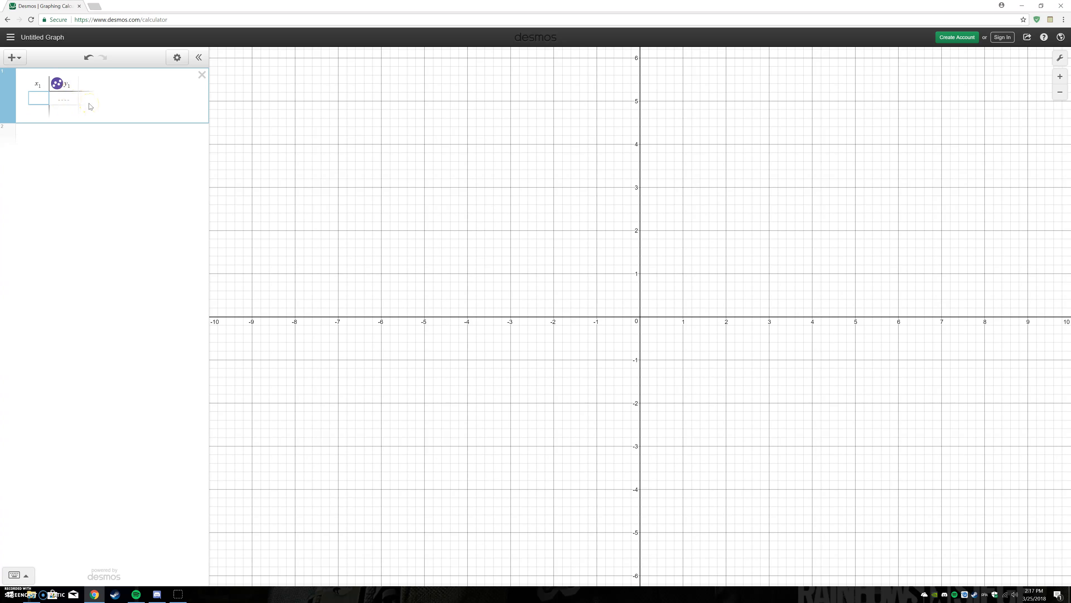
# - Fill the table's x₁ column with the consecutive values 1 through 9
pyautogui.press('Return')
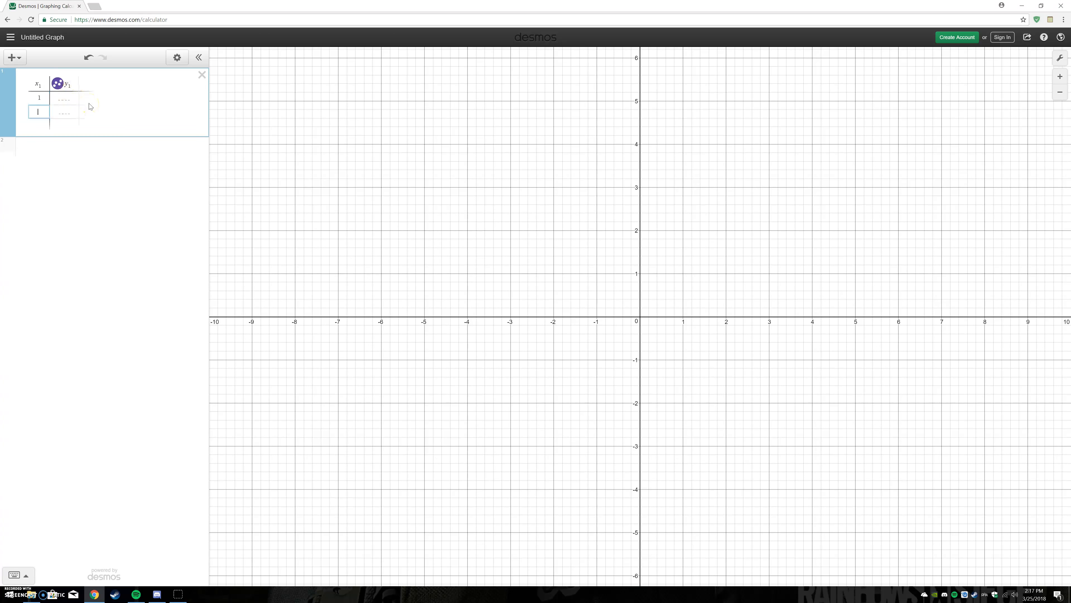
pyautogui.press('Return')
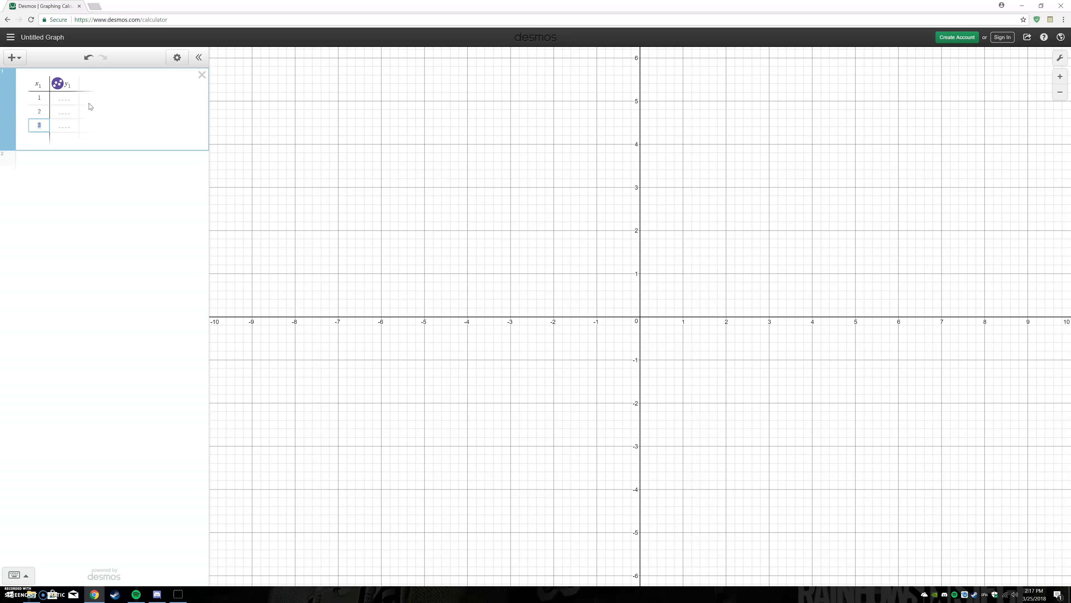
pyautogui.press('Return')
pyautogui.press('Return')
pyautogui.press('Return')
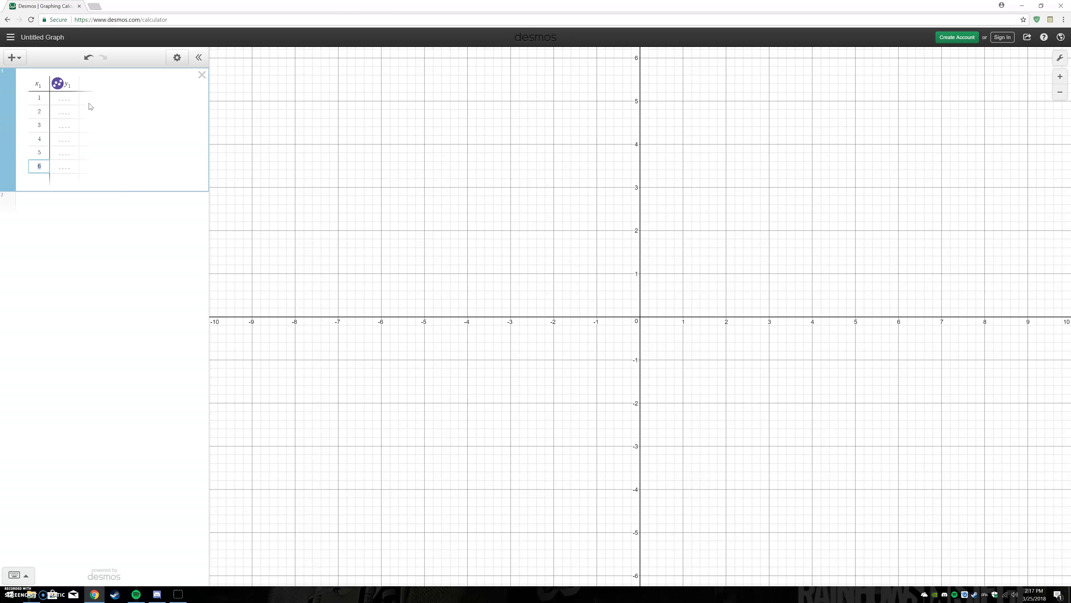
pyautogui.press('Return')
pyautogui.press('Return')
pyautogui.press('Return')
# - Enter the y₁ values 2, 3, 4, 5, 6, 7 and 8 for the table's first seven rows
pyautogui.click(71, 98)
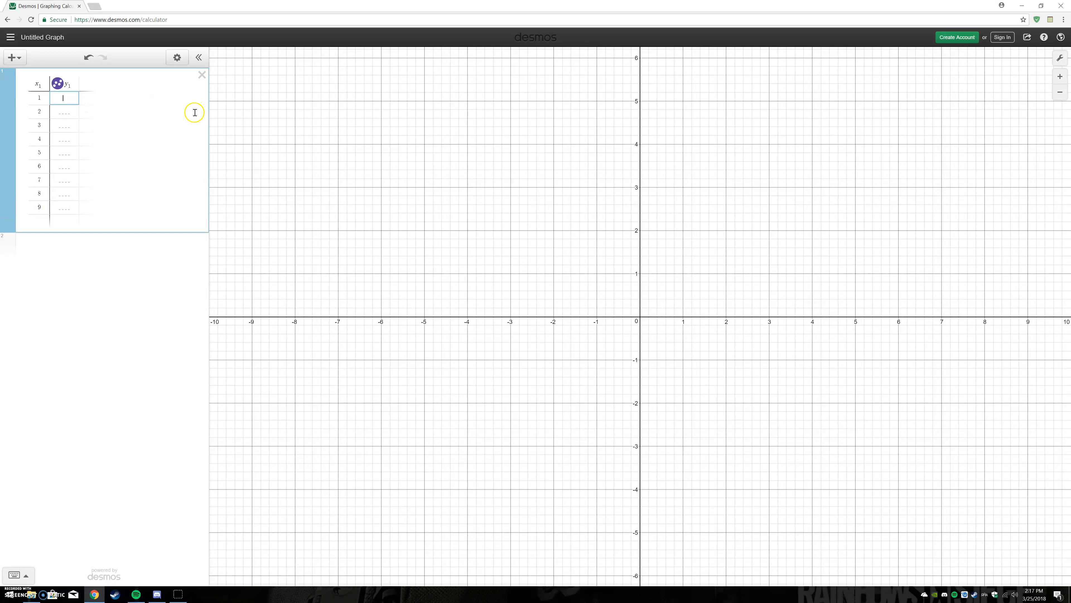
pyautogui.write('2')
pyautogui.press('Return')
pyautogui.write('3')
pyautogui.press('Return')
pyautogui.write('4')
pyautogui.press('Return')
pyautogui.write('5')
pyautogui.press('Return')
pyautogui.write('6')
pyautogui.press('Return')
pyautogui.write('7')
pyautogui.press('Return')
pyautogui.write('8')
pyautogui.press('Return')
# - Examine the plotted table points at several magnifications around the origin
pyautogui.scroll(1, 664, 301)
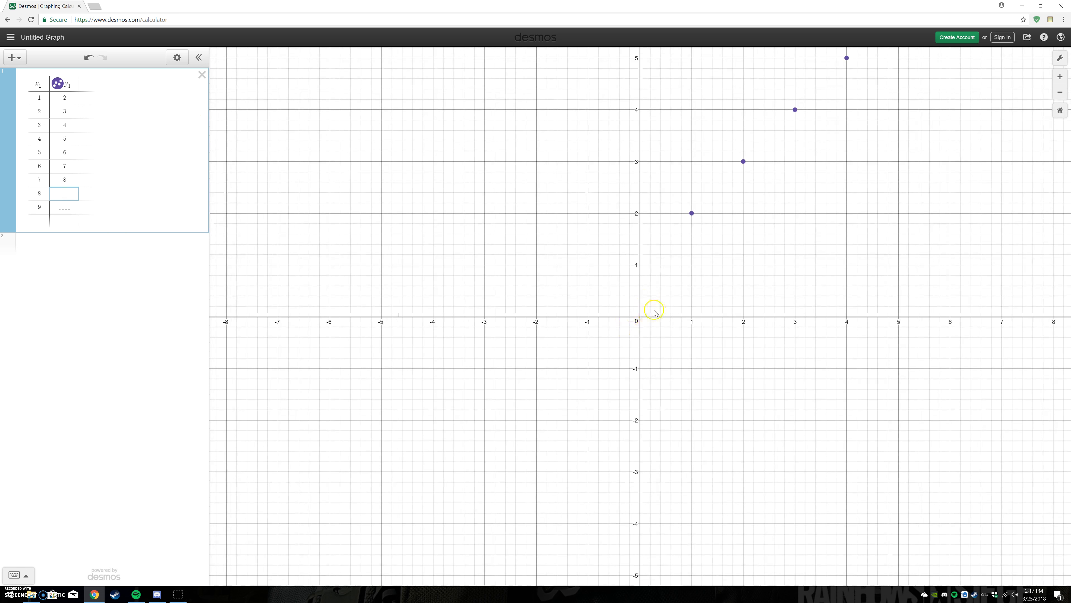
pyautogui.scroll(-3, 644, 316)
pyautogui.scroll(4, 643, 315)
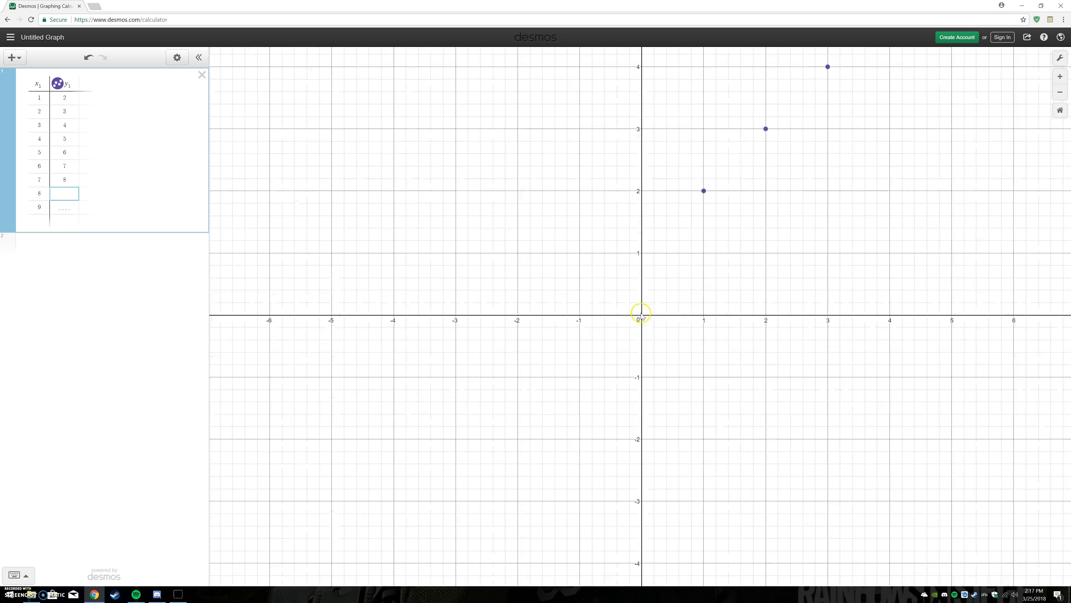
pyautogui.scroll(-3, 643, 314)
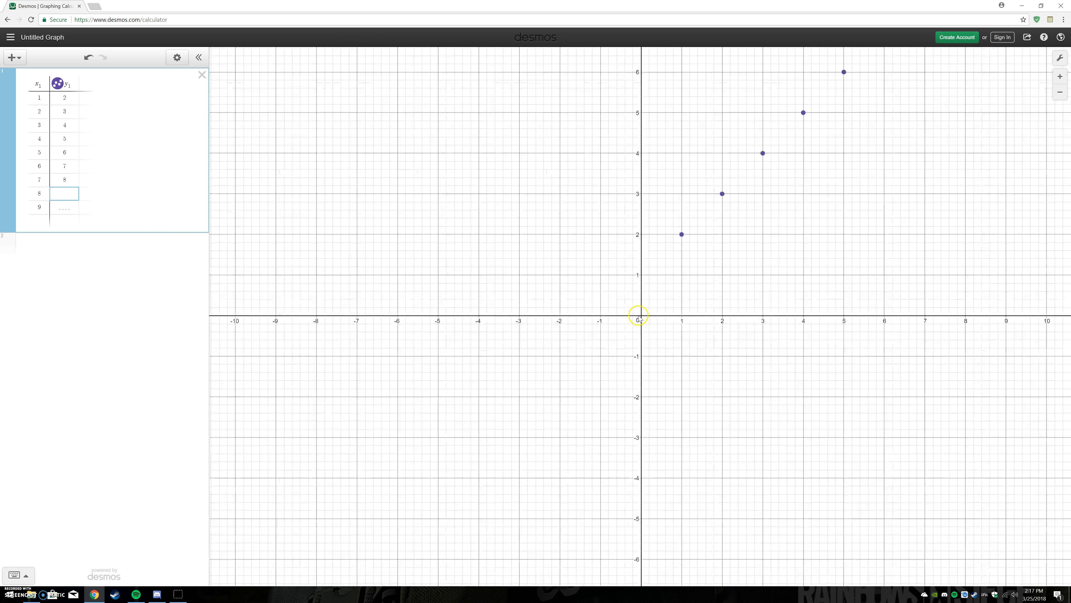
pyautogui.scroll(-2, 643, 317)
pyautogui.scroll(-2, 638, 318)
pyautogui.scroll(-1, 637, 320)
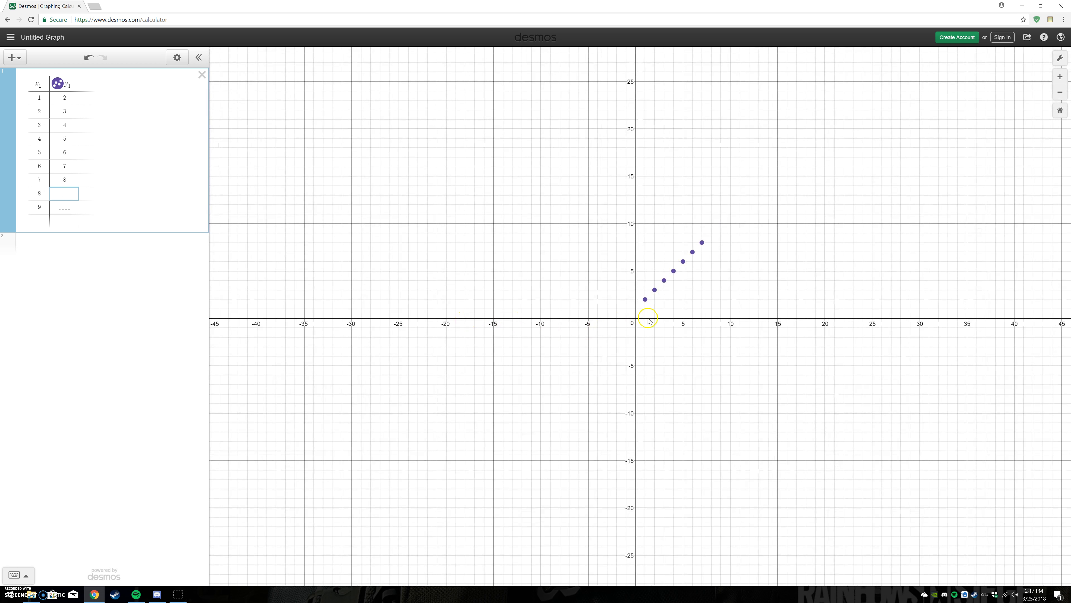
pyautogui.scroll(3, 641, 325)
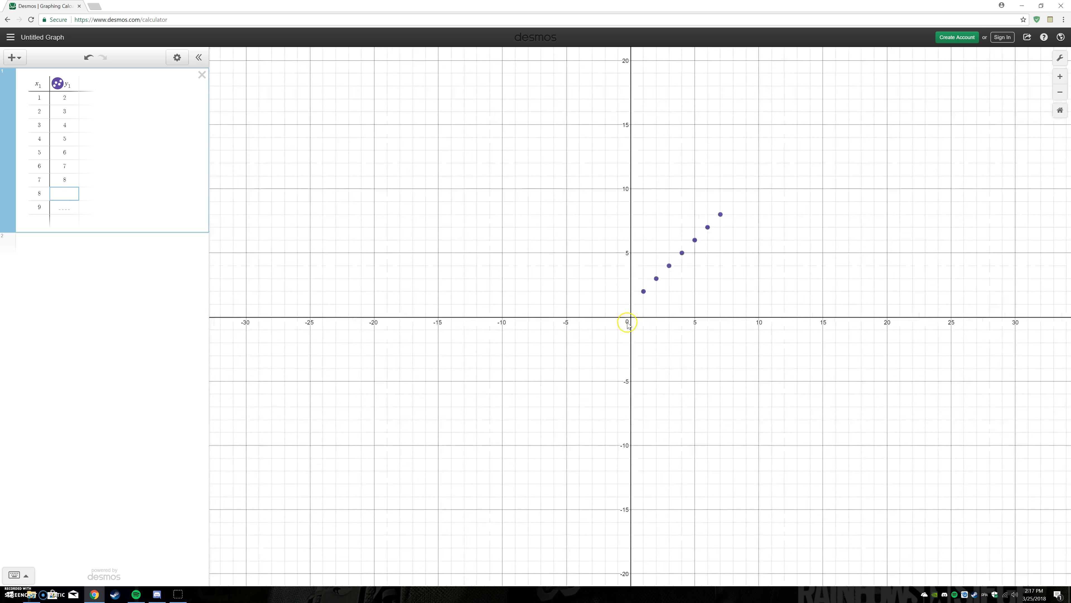
pyautogui.scroll(2, 631, 320)
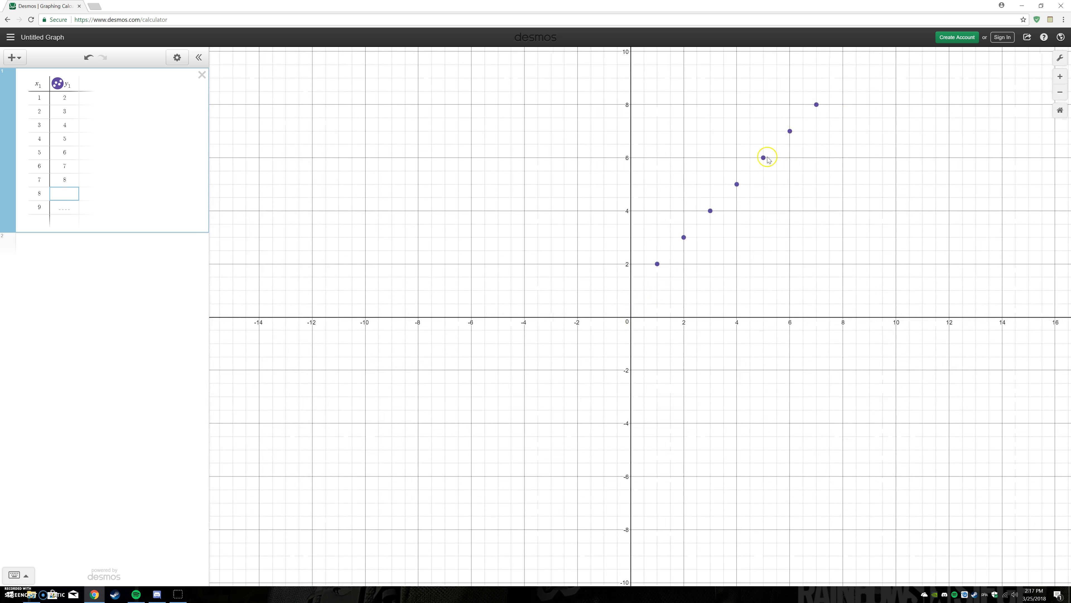
# - Try the graph's zoom controls in both directions and restore the default zoom
pyautogui.click(1061, 93)
pyautogui.click(1060, 93)
pyautogui.click(1060, 93)
pyautogui.click(1060, 93)
pyautogui.click(1060, 93)
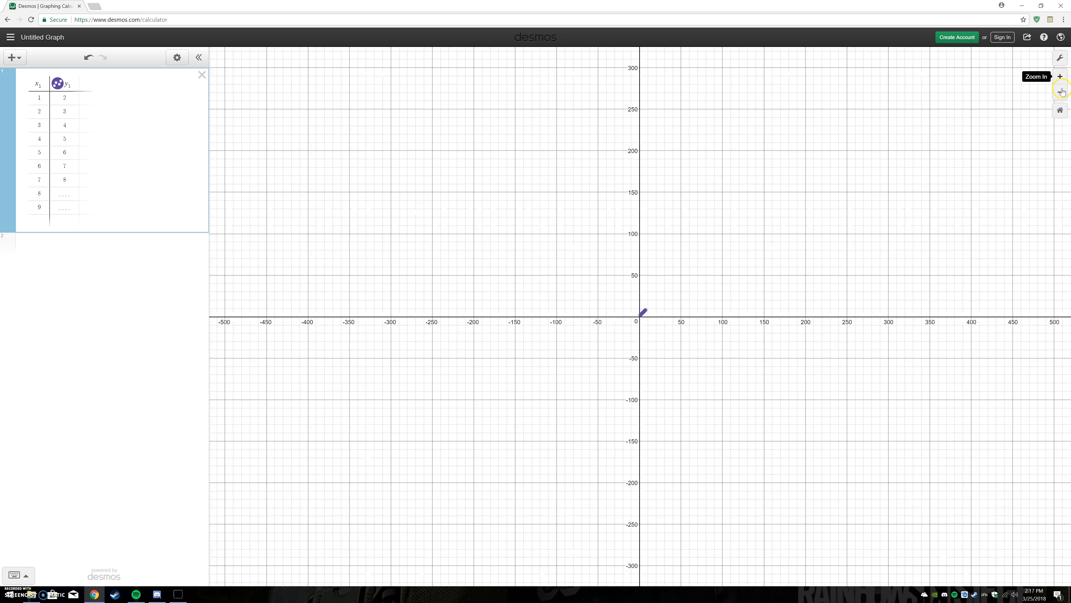
pyautogui.click(1061, 78)
pyautogui.click(1061, 77)
pyautogui.click(1061, 78)
pyautogui.click(1062, 77)
pyautogui.click(1062, 77)
pyautogui.click(1061, 92)
pyautogui.click(1061, 92)
pyautogui.click(1060, 93)
pyautogui.click(1061, 93)
pyautogui.click(1060, 93)
pyautogui.click(1061, 93)
pyautogui.click(1061, 94)
pyautogui.click(1061, 93)
pyautogui.click(1060, 93)
pyautogui.click(1061, 94)
pyautogui.click(1061, 94)
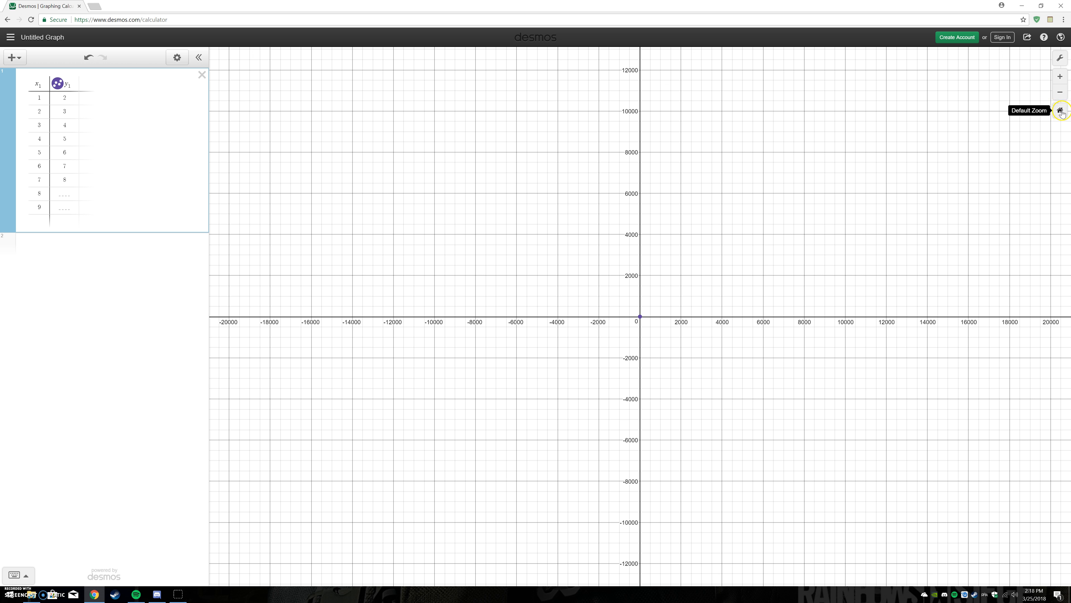
pyautogui.click(1061, 111)
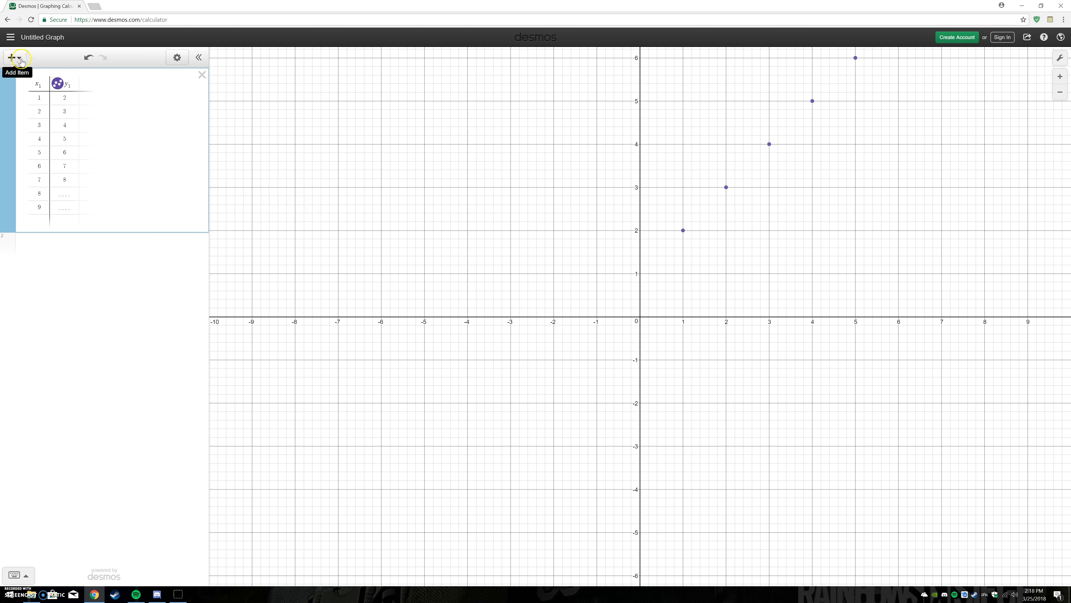
# - Show the on-screen keypad and evaluate 4² on a new expression line below the table
pyautogui.click(19, 575)
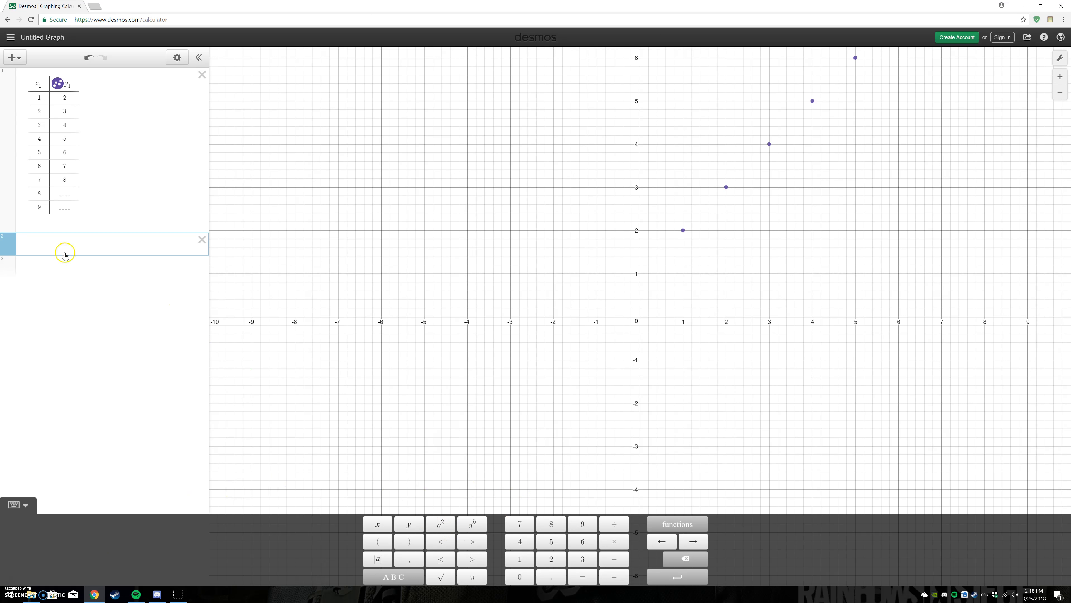
pyautogui.click(444, 525)
pyautogui.click(441, 525)
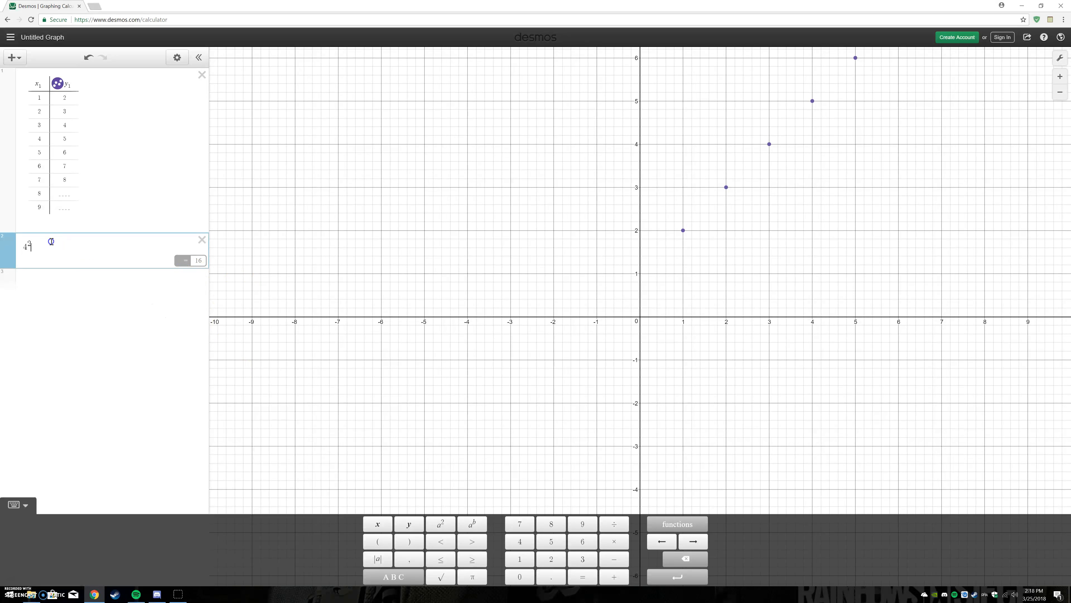
# - Replace the squared exponent with the general power so the expression reads 4⁴
pyautogui.press('BackSpace')
pyautogui.press('BackSpace')
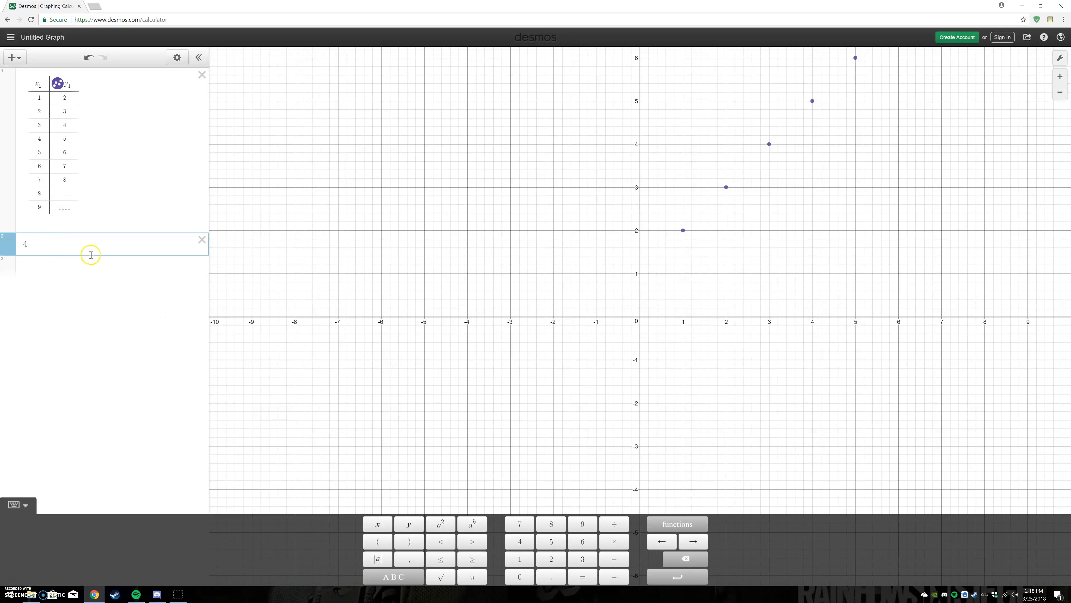
pyautogui.click(473, 525)
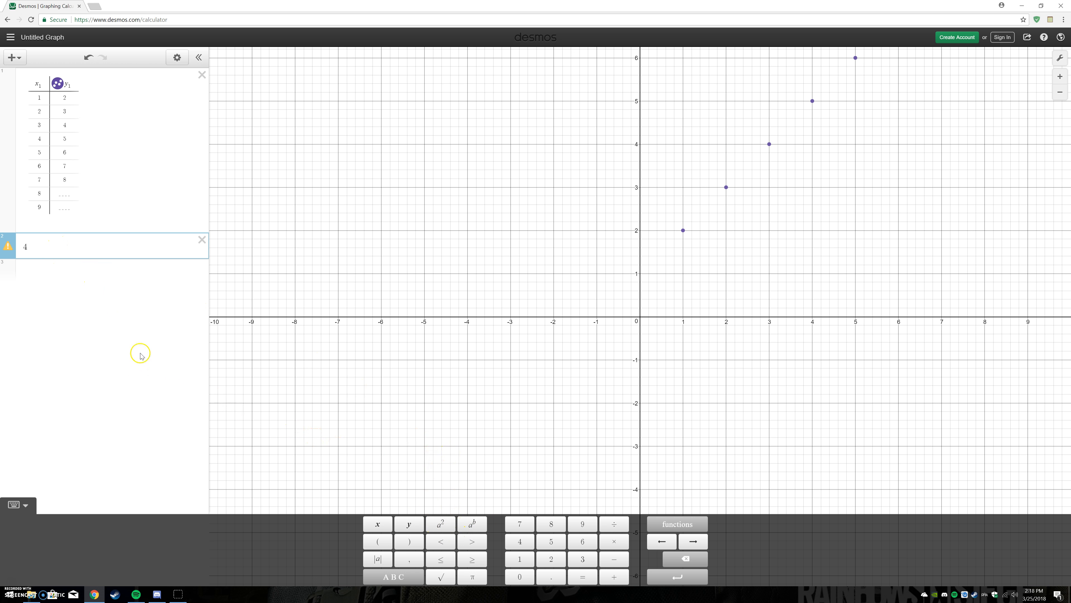
pyautogui.write('4')
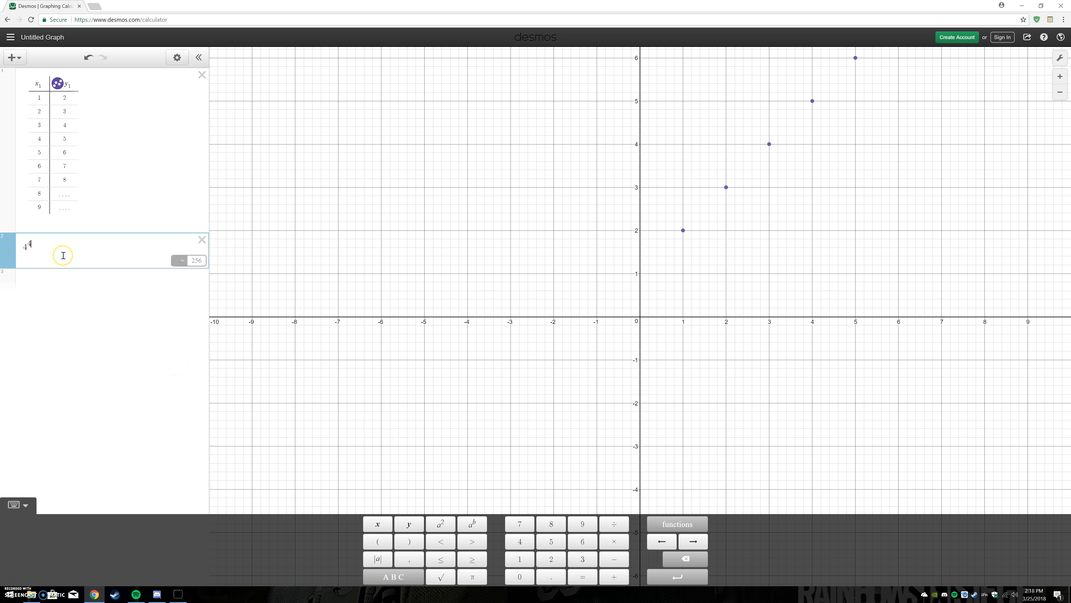
# - Change the exponent of the expression below the table to 5
pyautogui.press('BackSpace')
pyautogui.press('BackSpace')
pyautogui.write('^5')
pyautogui.click(196, 260)
# - Remove the exponent, insert a square root symbol from the keypad and erase it
pyautogui.press('BackSpace')
pyautogui.press('BackSpace')
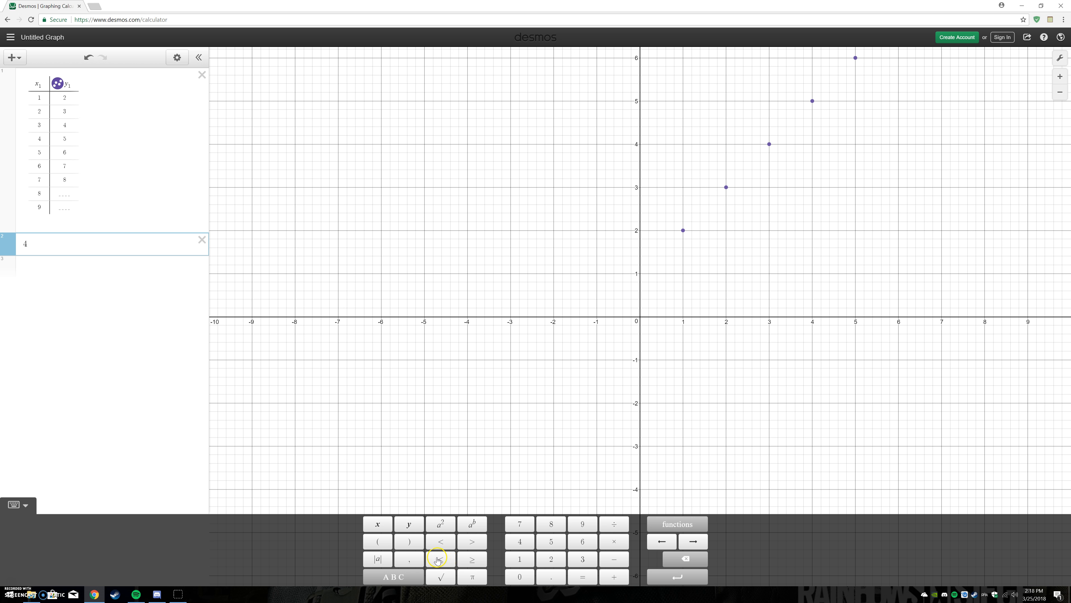
pyautogui.click(441, 577)
pyautogui.press('BackSpace')
pyautogui.press('BackSpace')
# - Enter the digits 4, 7, 8 and 5 from the on-screen keypad and delete them
pyautogui.click(521, 540)
pyautogui.click(520, 524)
pyautogui.click(551, 524)
pyautogui.click(551, 542)
pyautogui.press('BackSpace')
# - Look through the keypad's trig, stats and misc function groups and hide the keypad
pyautogui.click(685, 530)
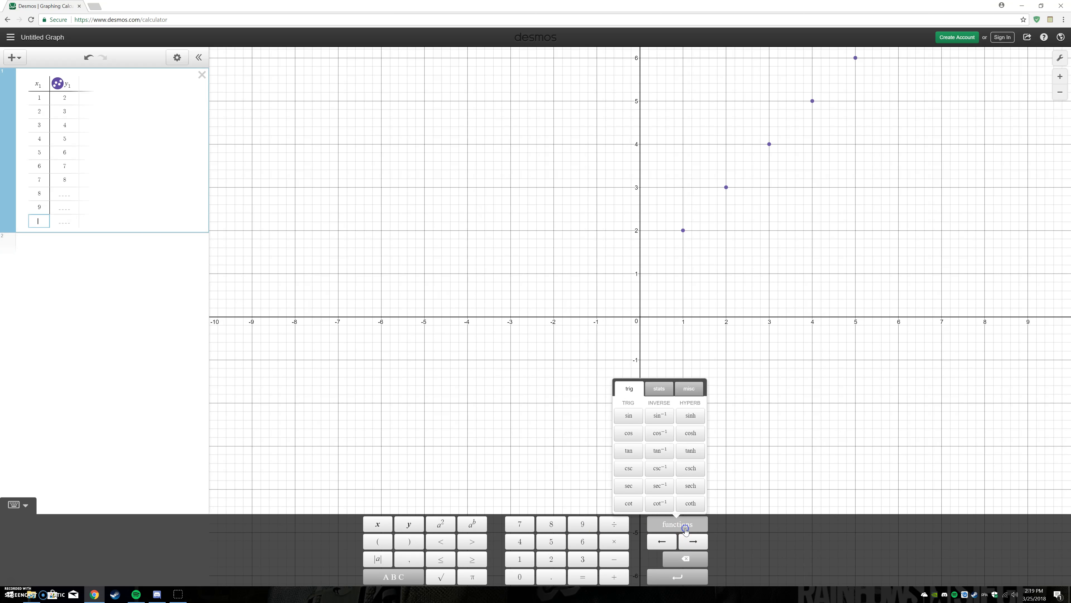
pyautogui.click(662, 387)
pyautogui.click(689, 387)
pyautogui.click(629, 389)
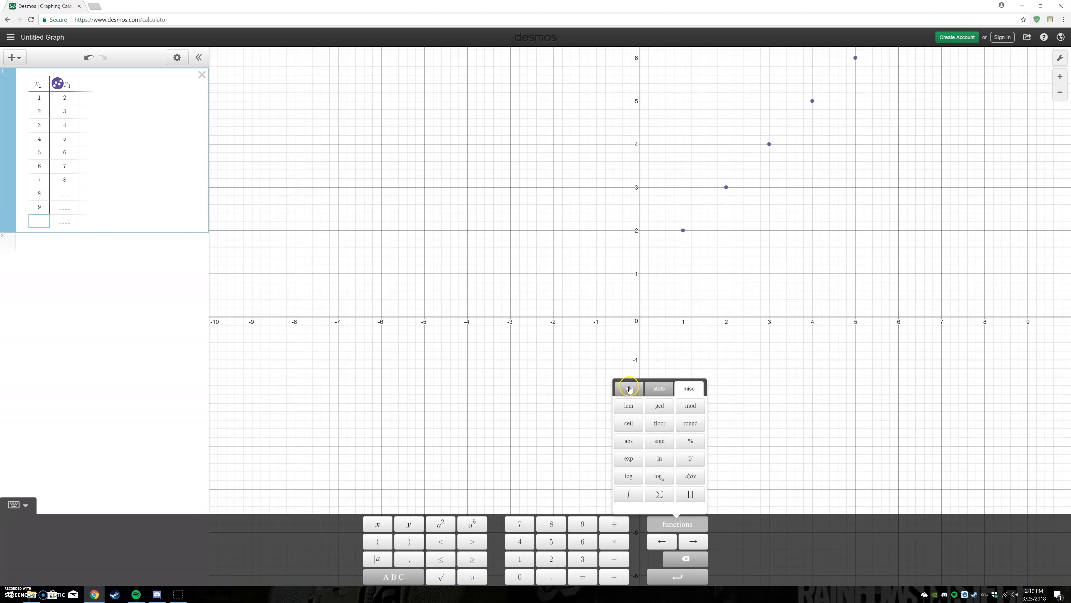
pyautogui.click(22, 508)
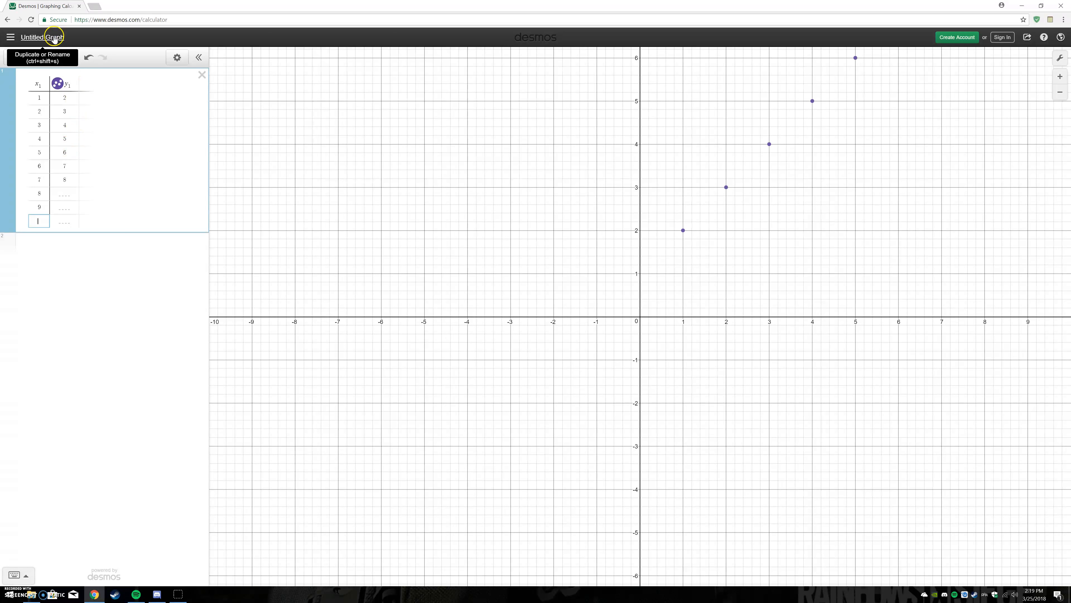